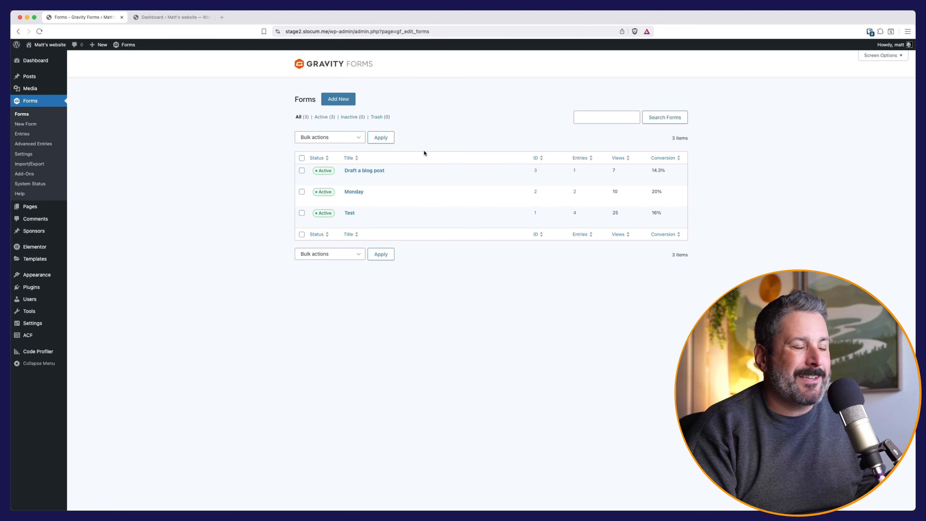
Open Post Creation Feed 1 of the Draft a blog post form for editing.
mouse_move(397, 174)
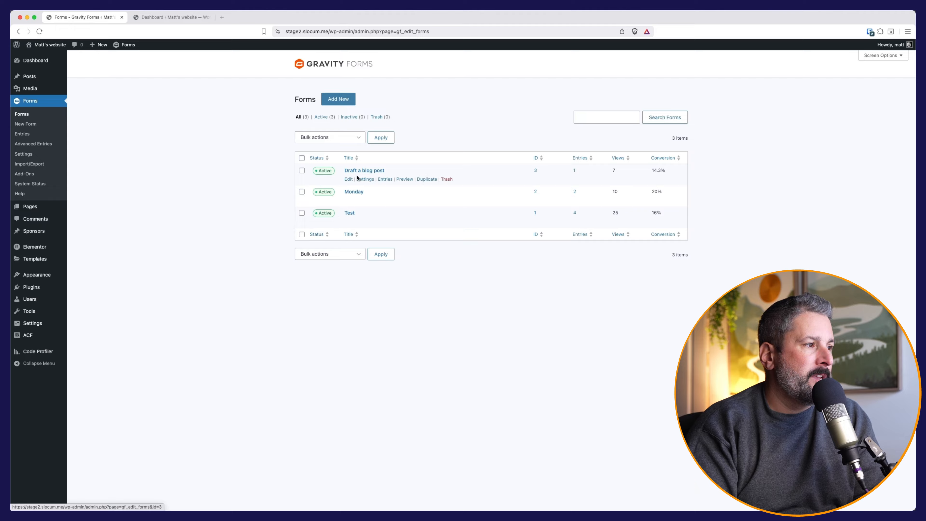
mouse_move(364, 180)
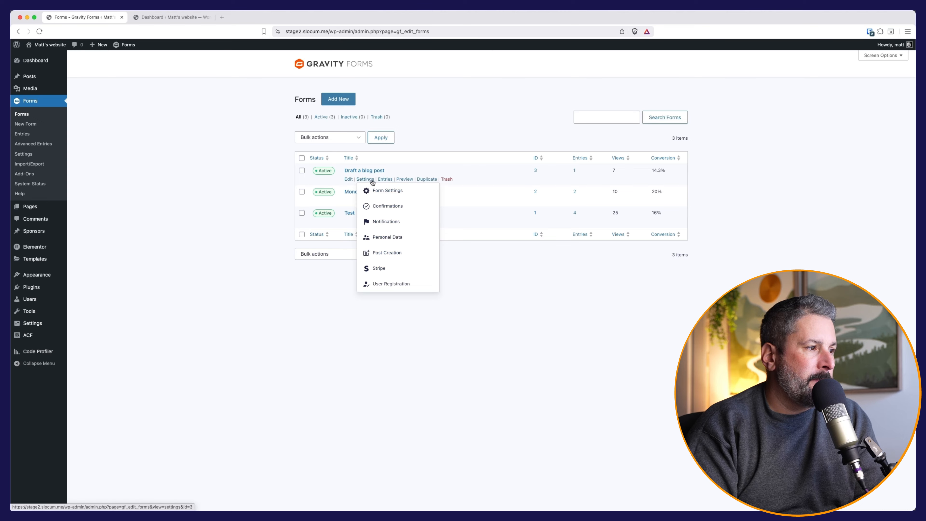
left_click(390, 253)
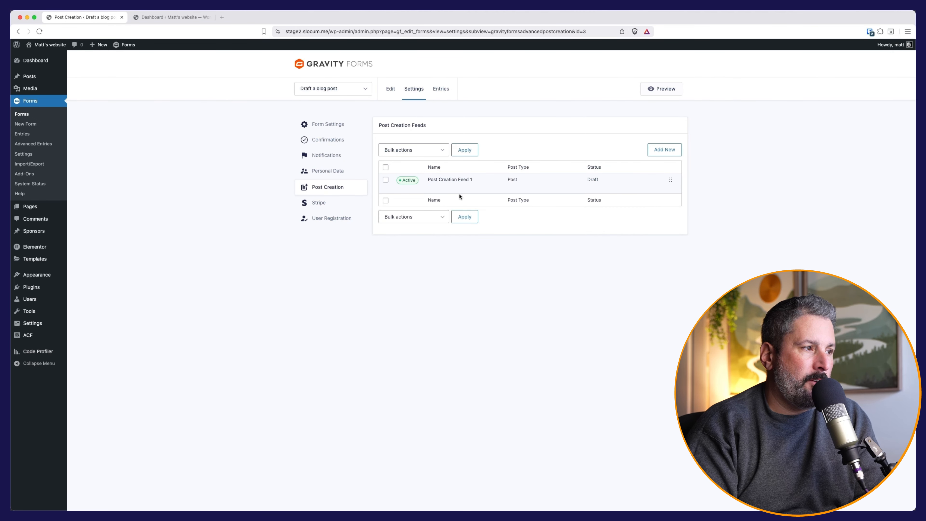
mouse_move(434, 192)
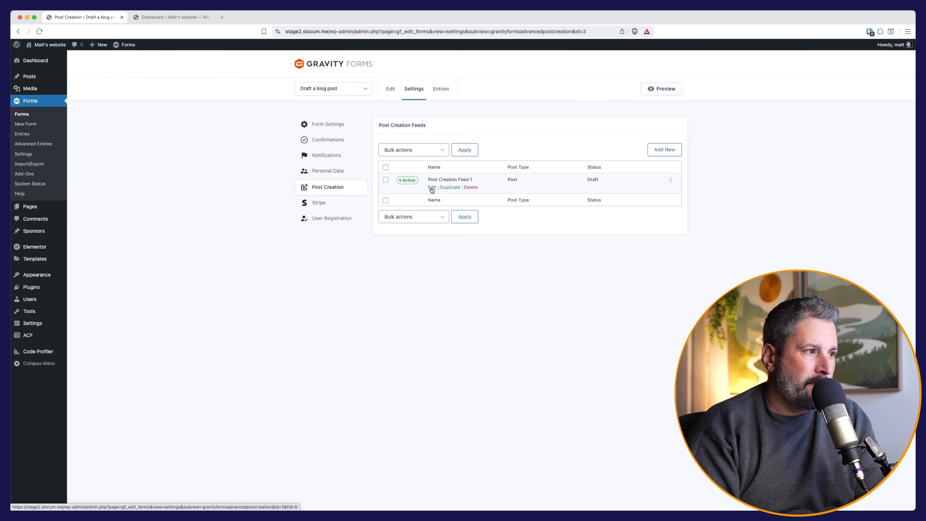
left_click(432, 188)
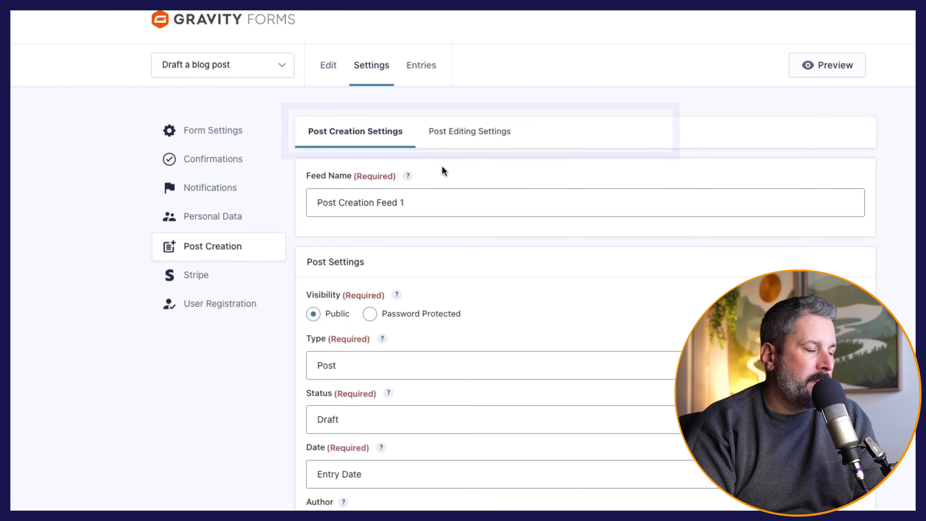
scroll(437, 248, "down", 3)
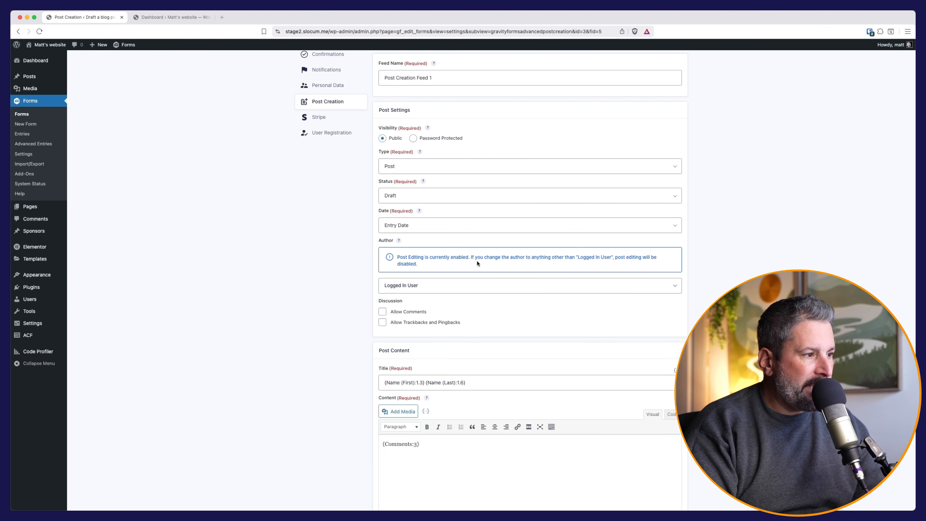
scroll(467, 248, "down", 5)
left_click(465, 219)
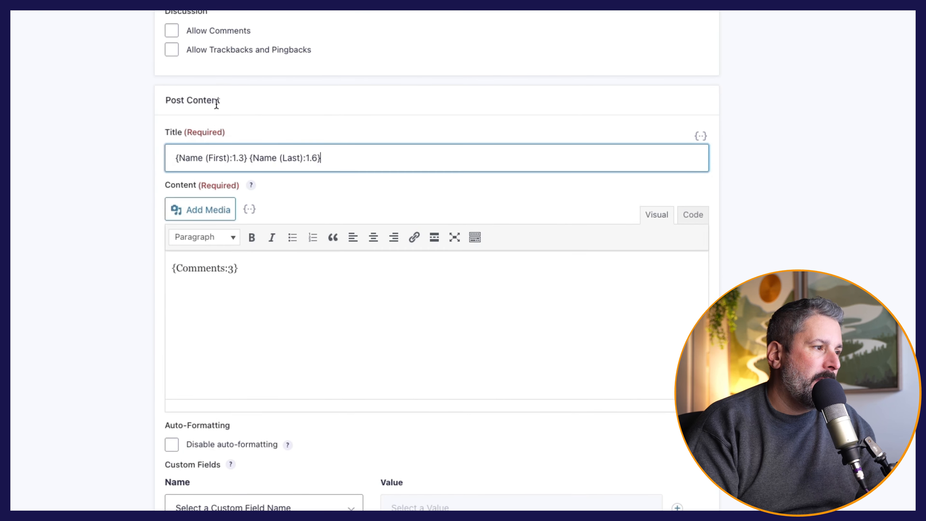
left_click(182, 156)
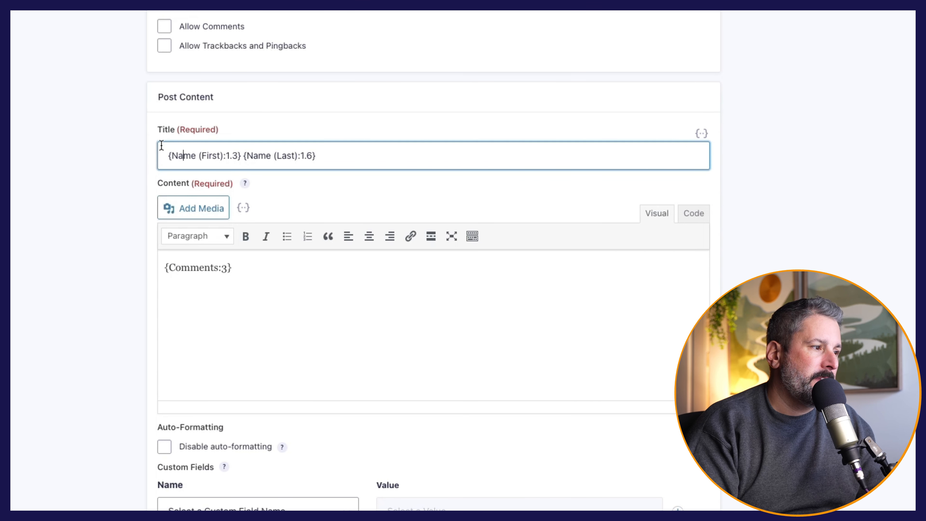
left_click(405, 322)
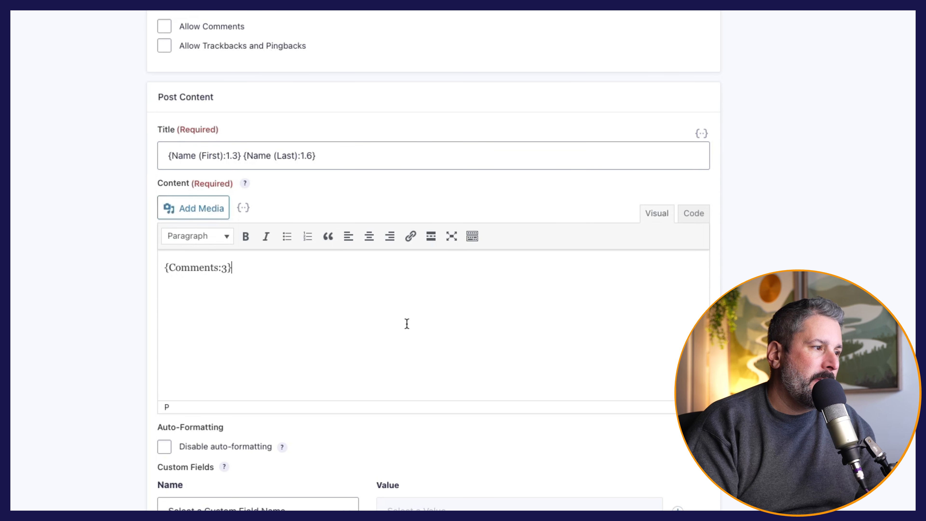
left_click_drag(167, 156, 226, 153)
left_click(339, 156)
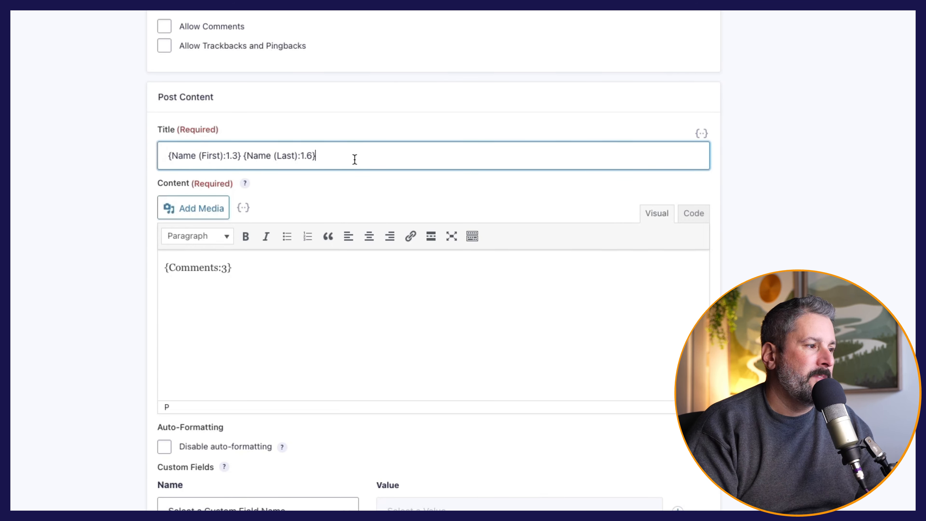
left_click(168, 271)
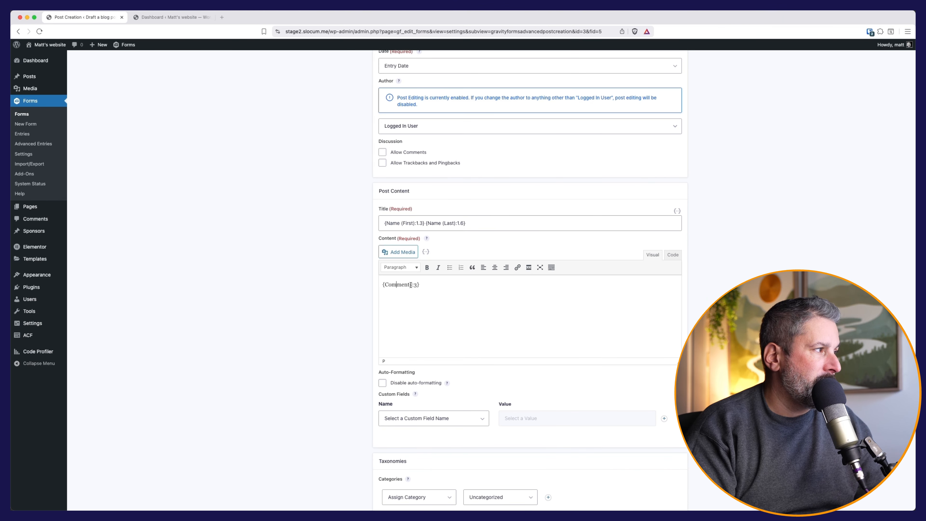
Inspect the form-created draft post in the editor, then leave it without saving.
mouse_move(43, 77)
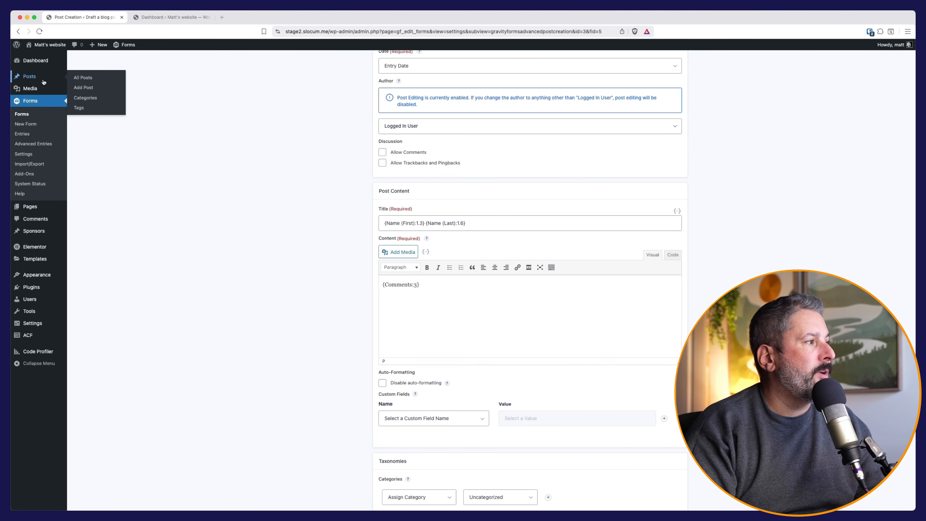
left_click(84, 79)
mouse_move(128, 123)
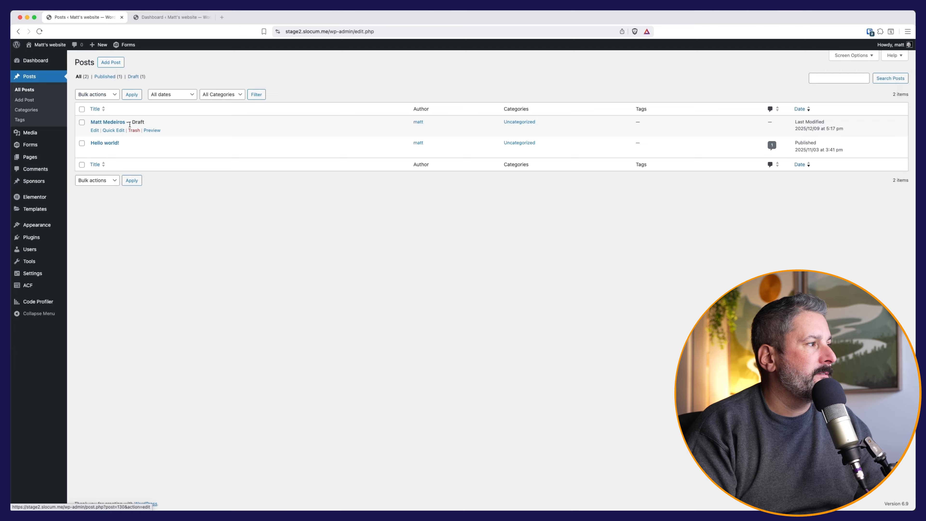
left_click(95, 131)
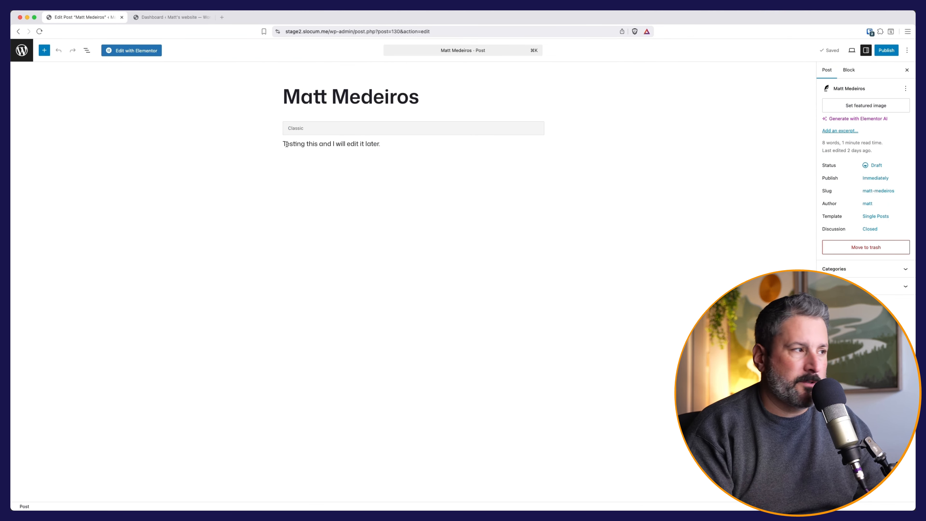
left_click(294, 143)
double_click(295, 145)
left_click(332, 153)
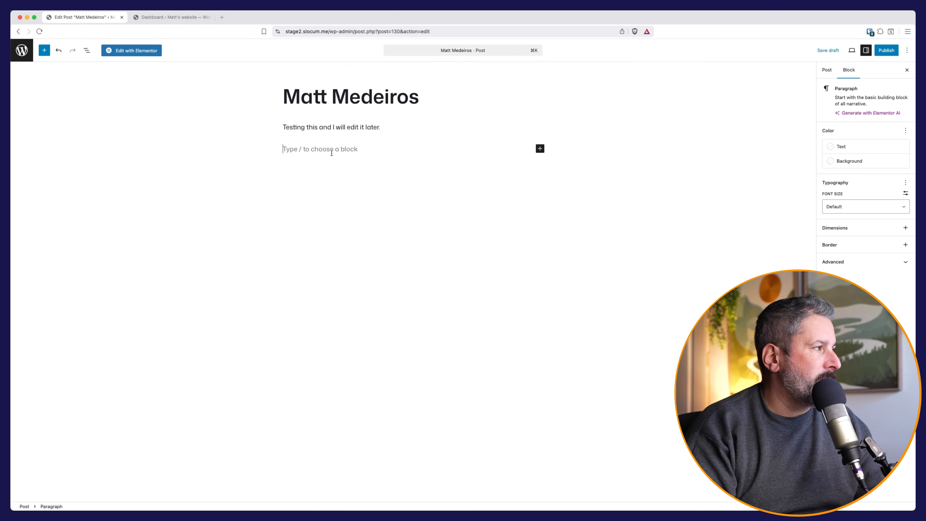
left_click(22, 50)
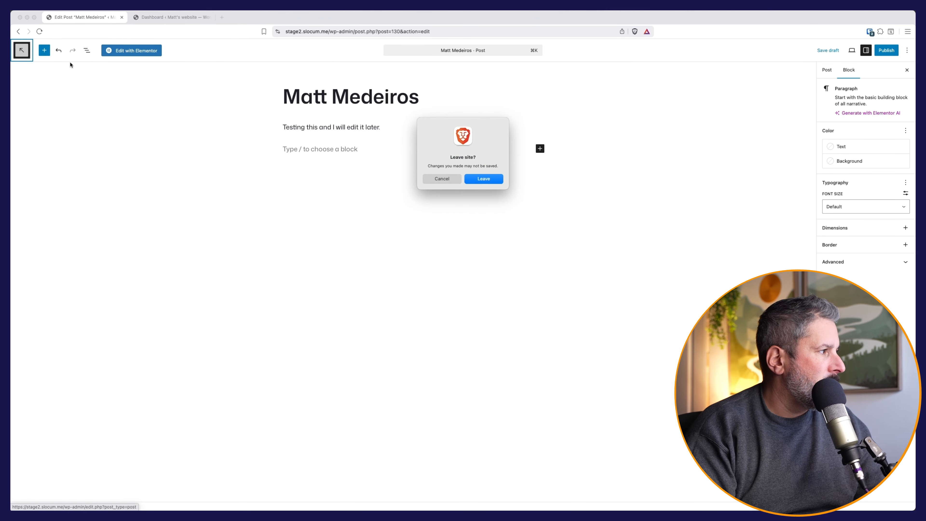
key("Return")
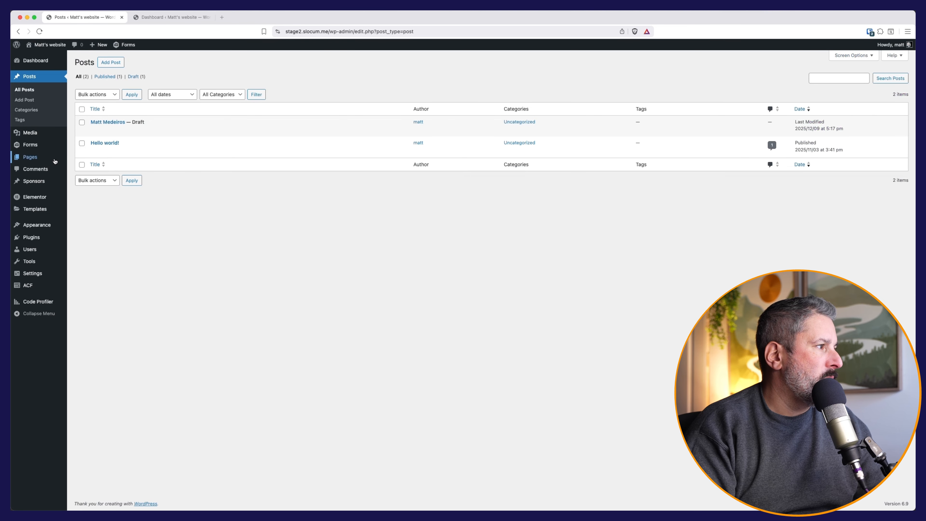
View the Entry Edit page on the live site and select the first name field.
left_click(85, 160)
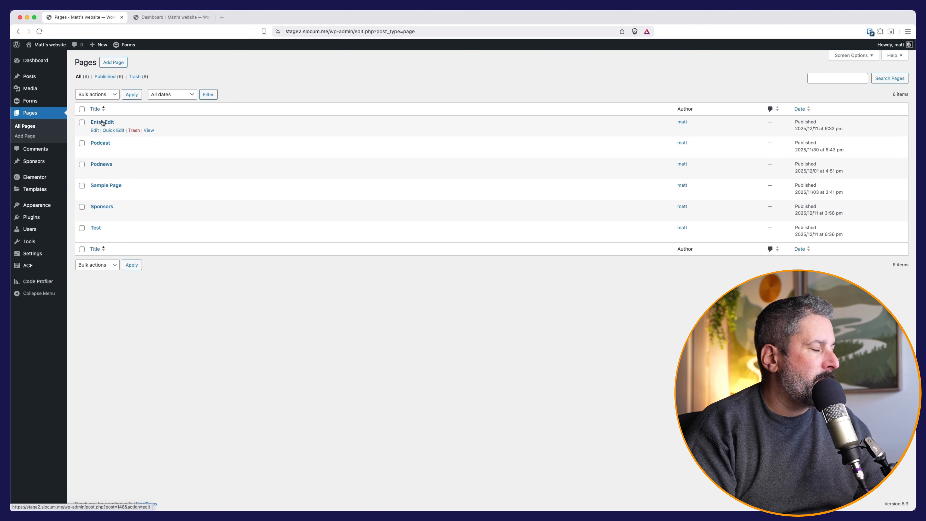
left_click(148, 130)
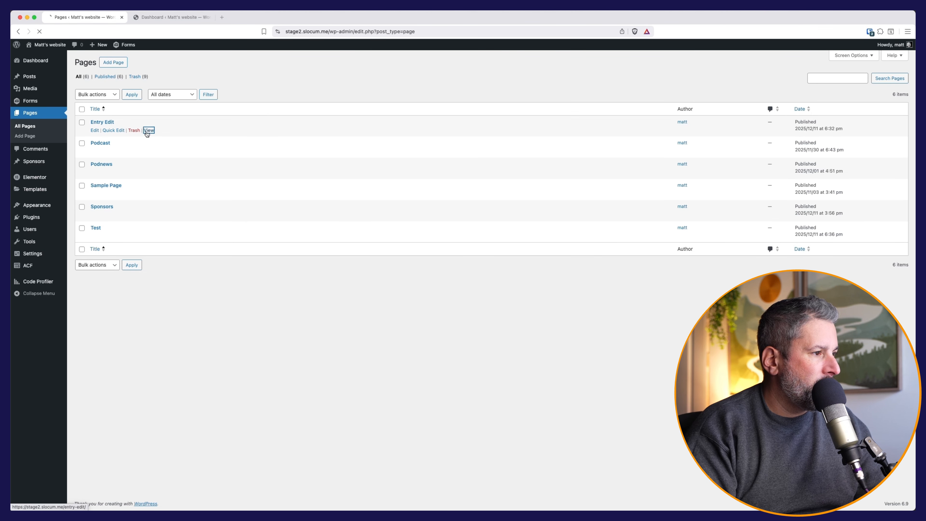
left_click(404, 226)
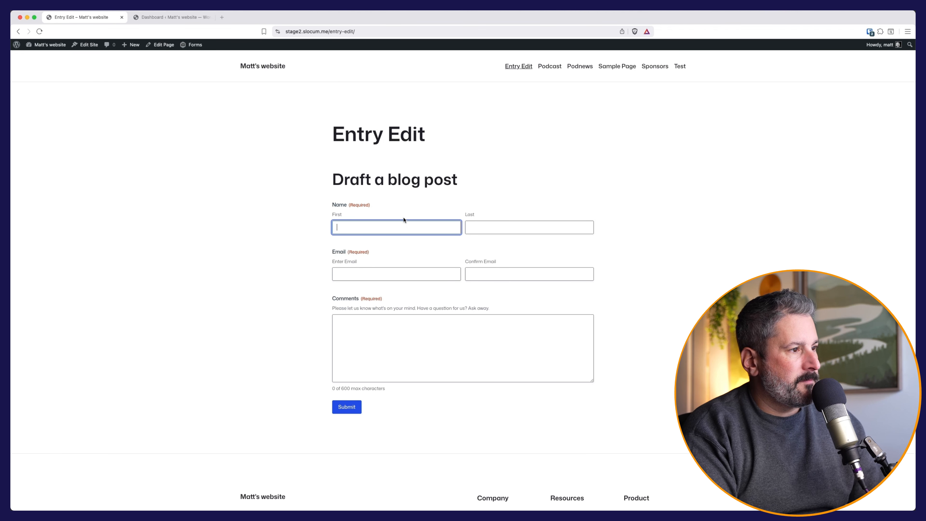
Fill in the first name, last name, e-mail and e-mail confirmation fields.
type("Bob")
key("Tab")
type("SD")
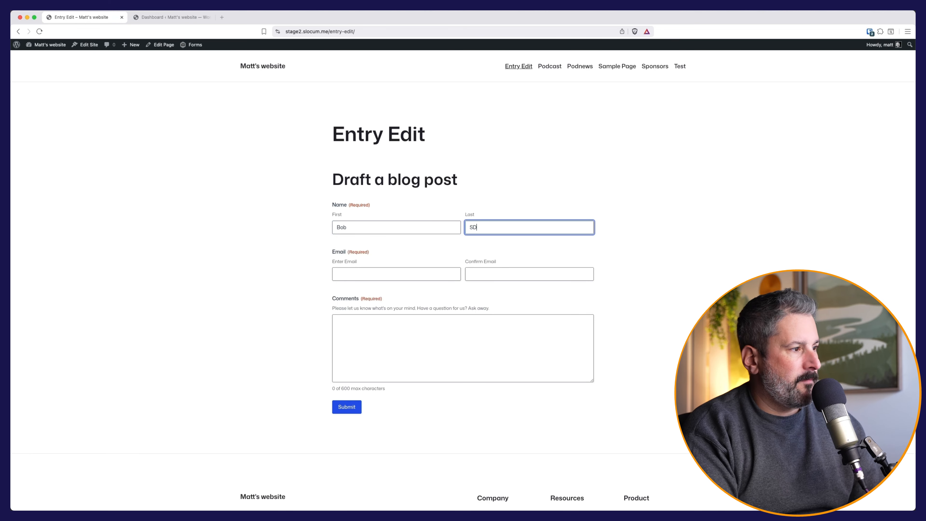
key("BackSpace")
type("mith")
key("Tab")
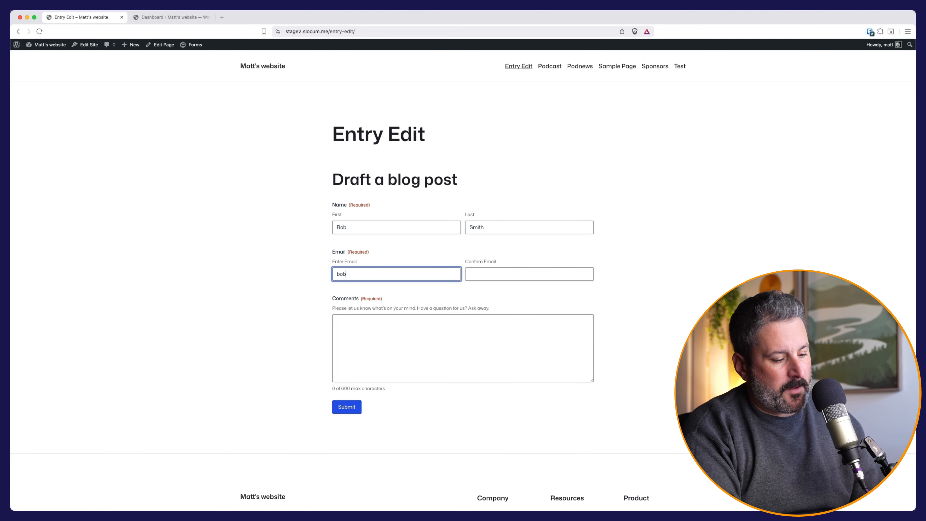
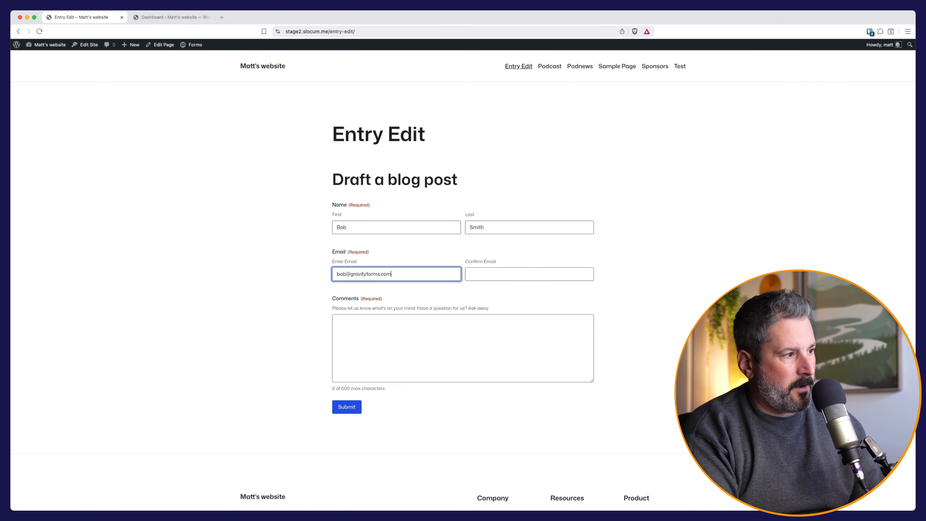
key("Tab")
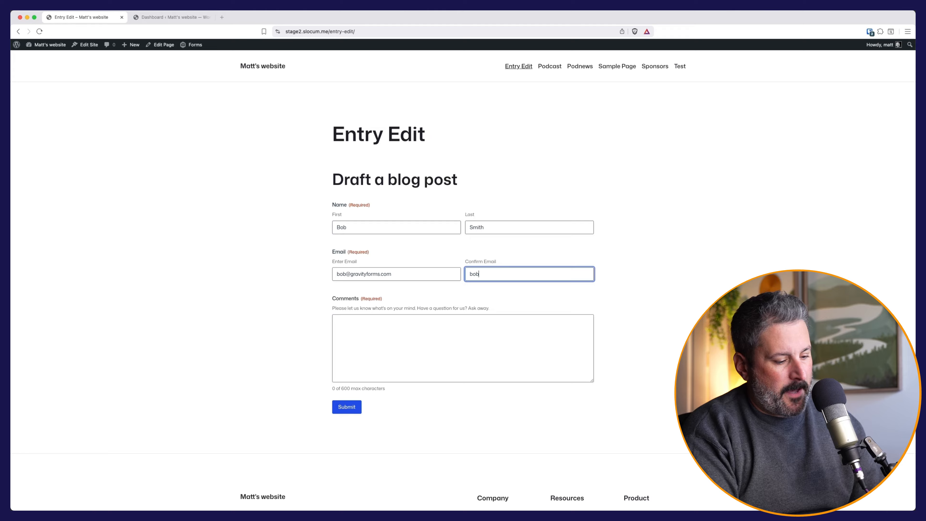
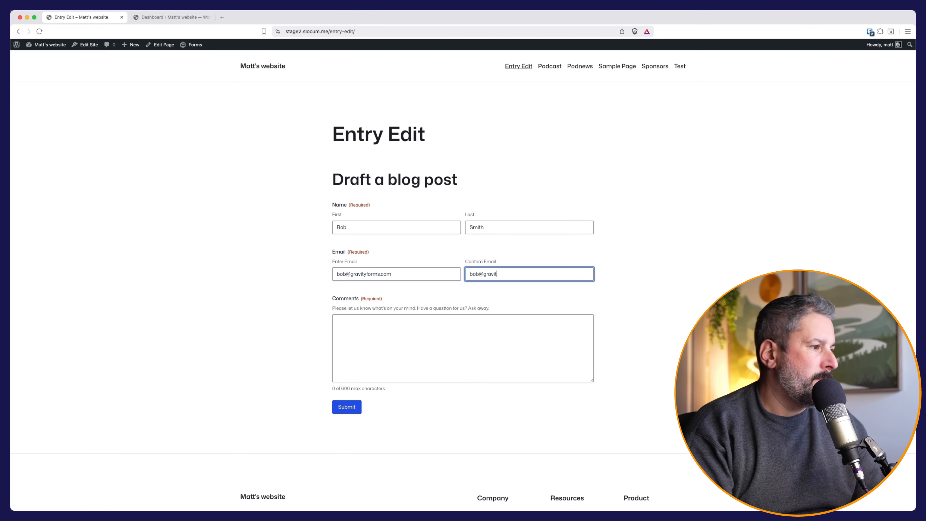
Write a short comment, submit the form, and return to the admin dashboard.
left_click(383, 336)
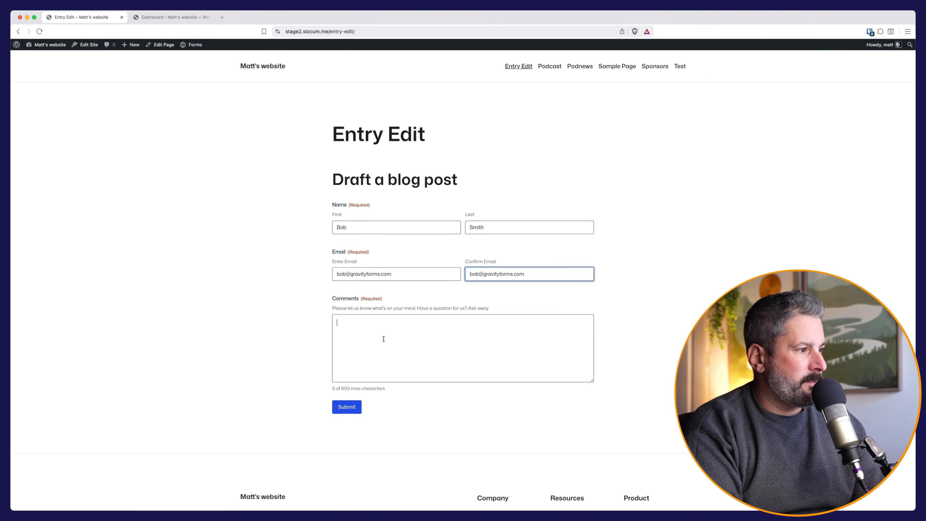
type("This is my co")
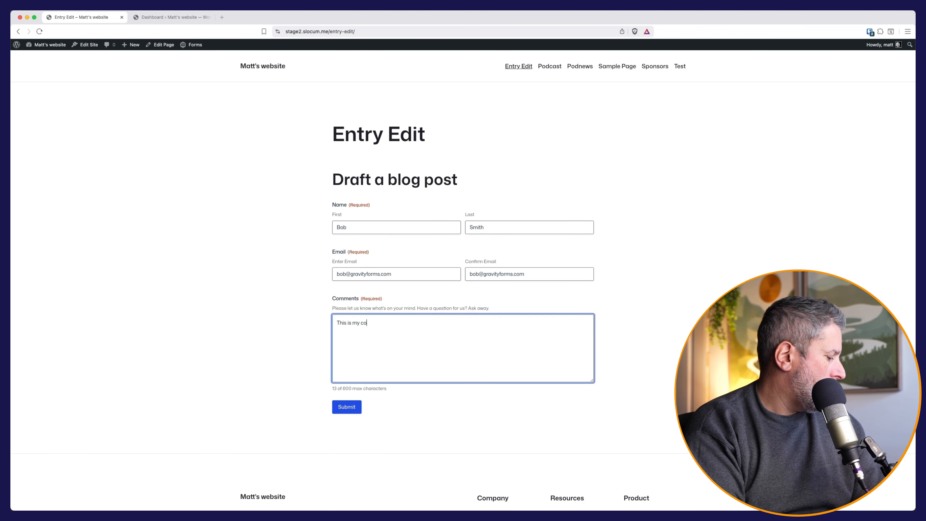
type("ntent all about Bob")
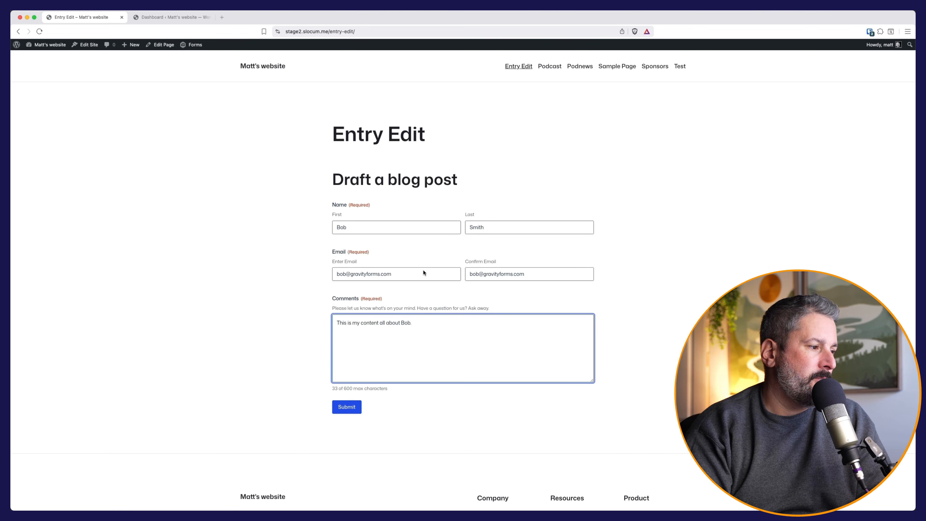
left_click(343, 402)
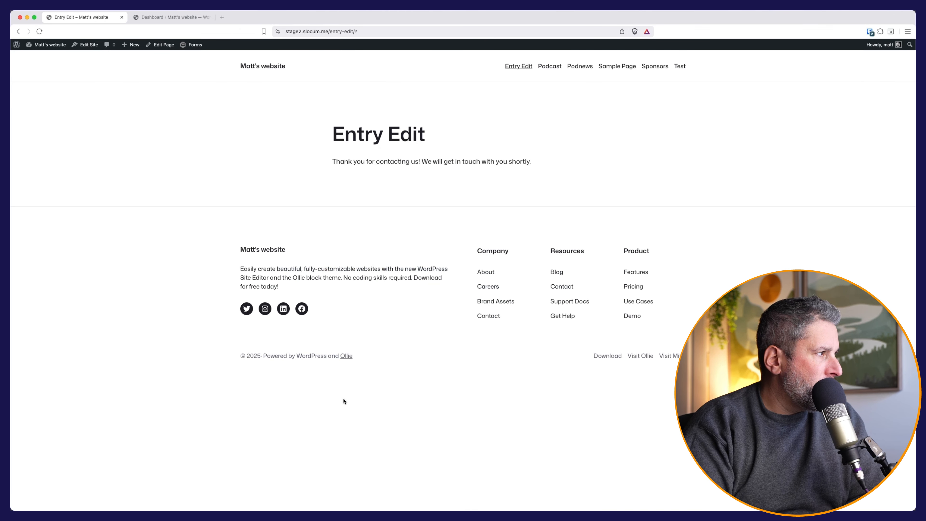
left_click(43, 57)
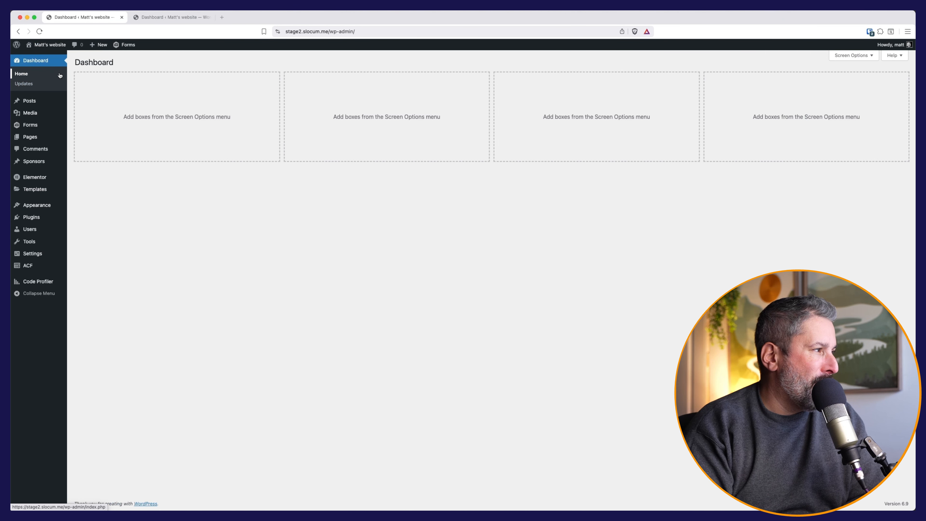
Check the new entry in the Draft a blog post form's Entries list.
mouse_move(30, 126)
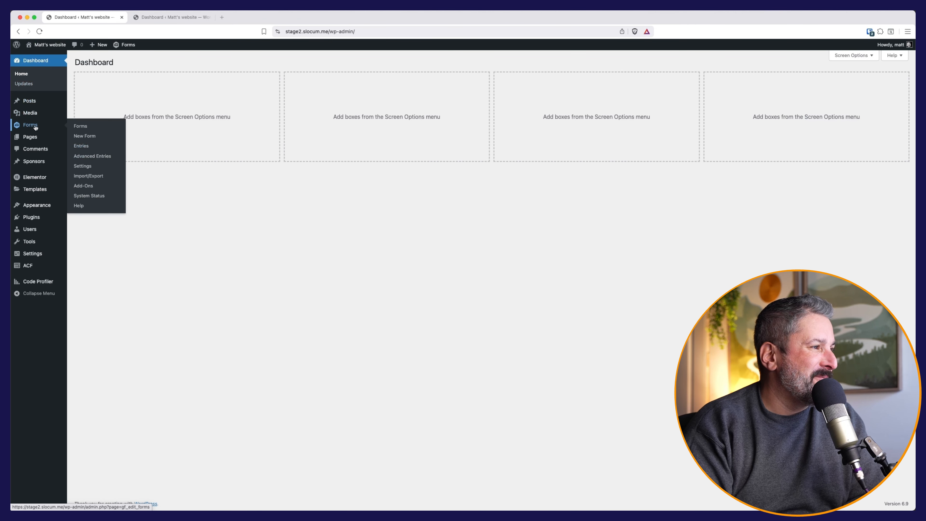
left_click(81, 125)
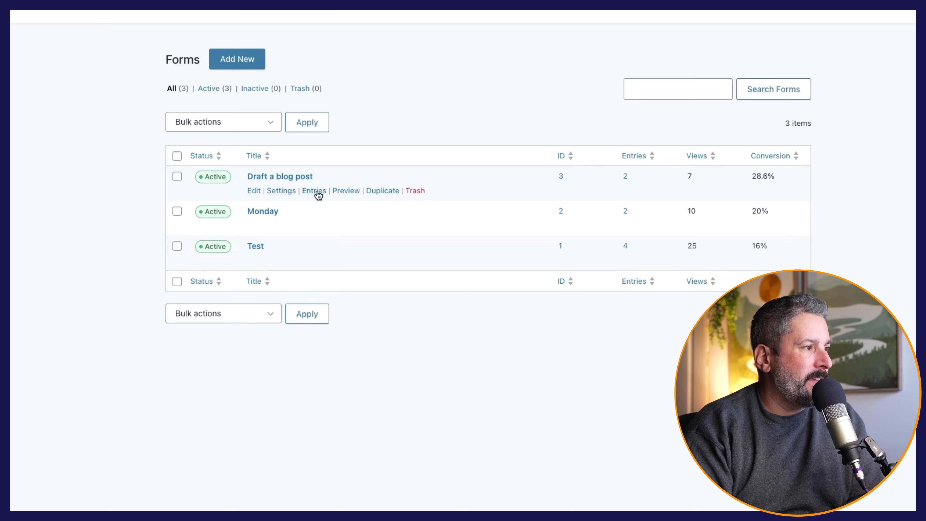
left_click(314, 191)
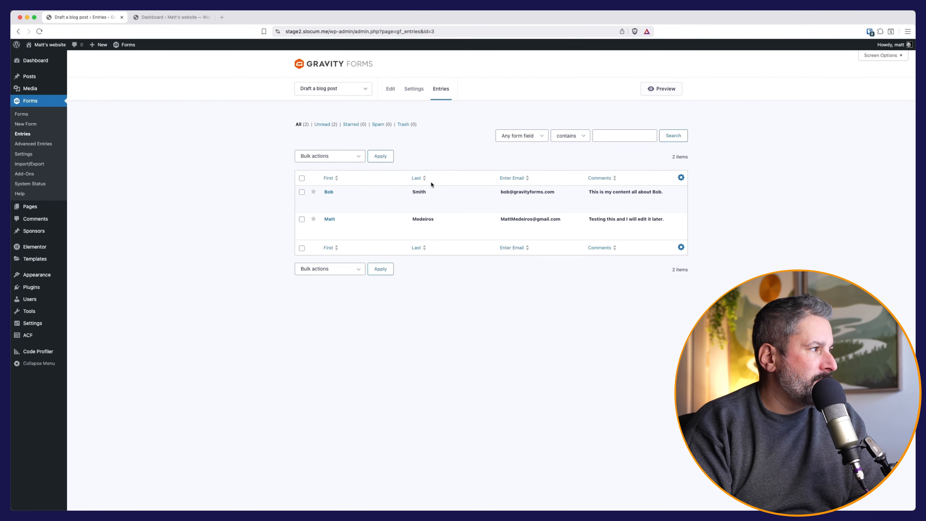
Preview the new draft post created by the form submission.
mouse_move(51, 76)
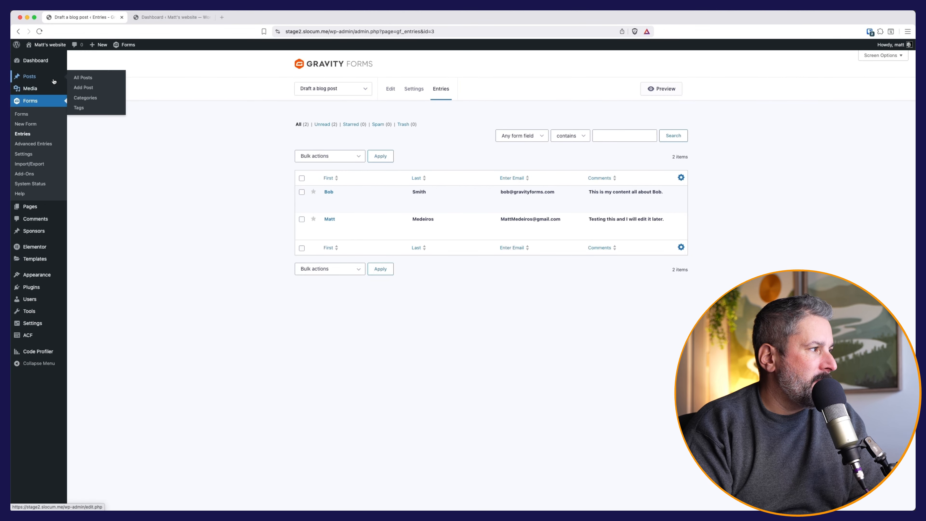
left_click(88, 79)
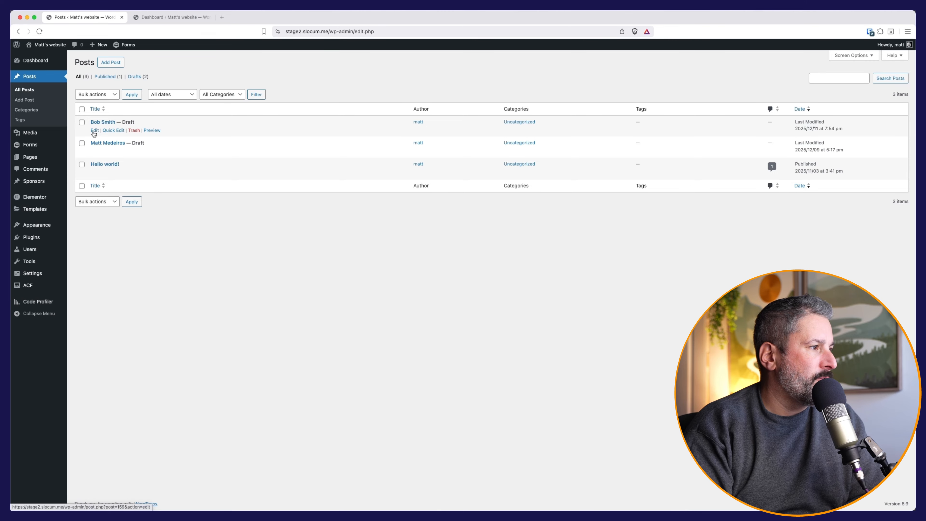
left_click(151, 131)
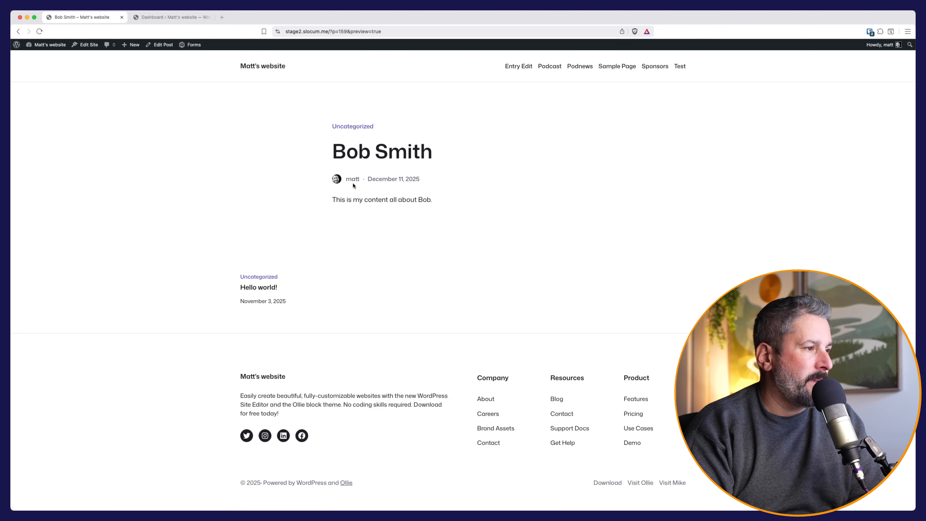
left_click_drag(334, 200, 433, 201)
left_click(434, 201)
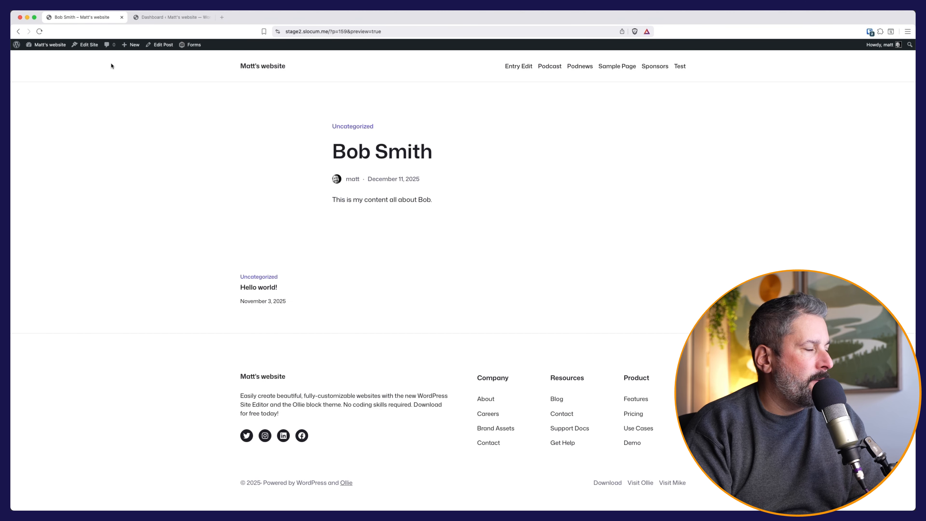
Go back through the dashboard to the All Pages list.
left_click(39, 57)
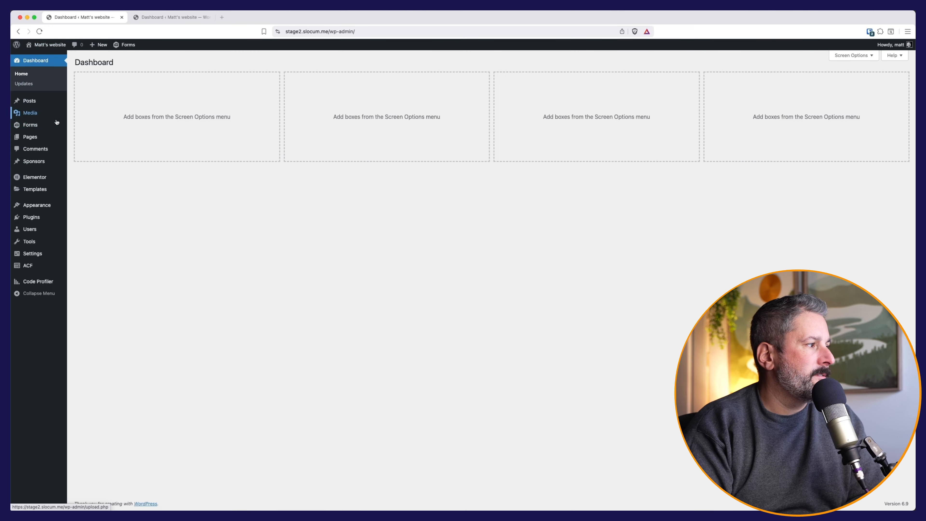
mouse_move(49, 138)
left_click(83, 138)
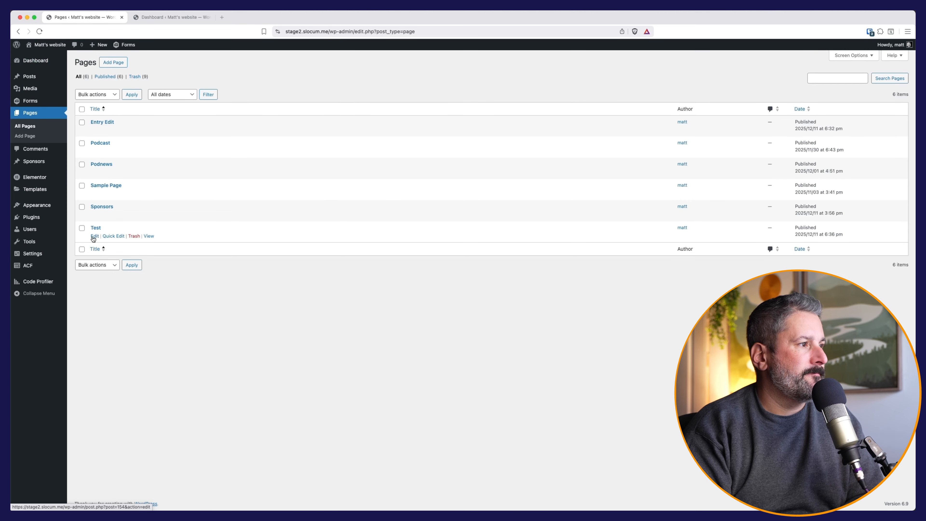
Replace the Test page's old block with an APC Post List block, save, and view it.
left_click(91, 228)
key("BackSpace")
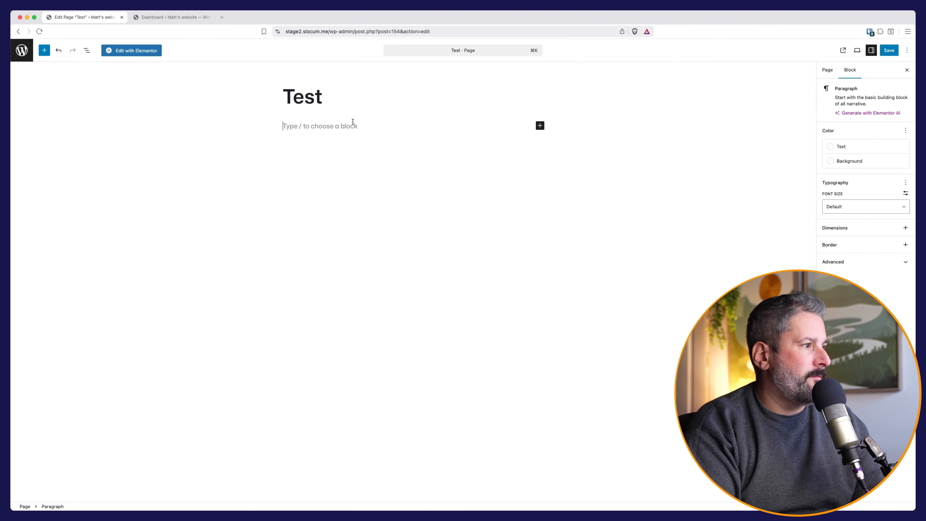
type("/apc")
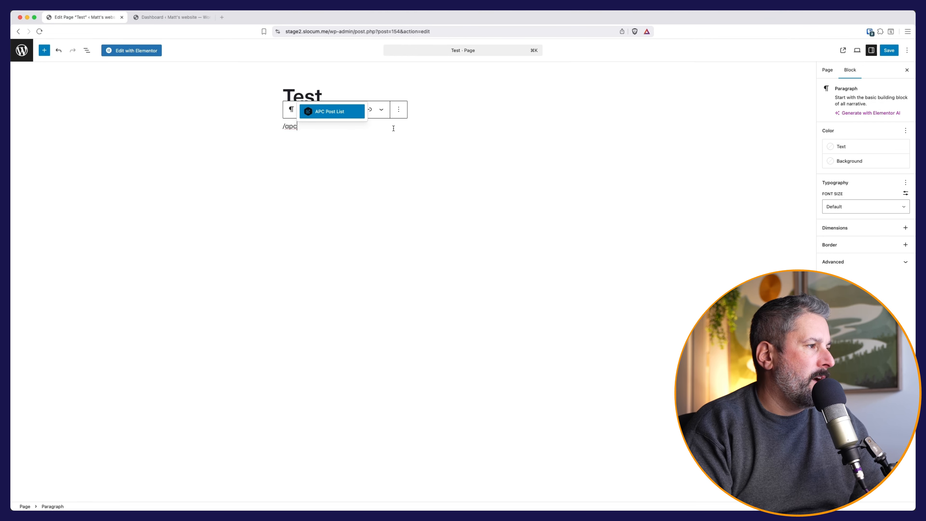
left_click(343, 111)
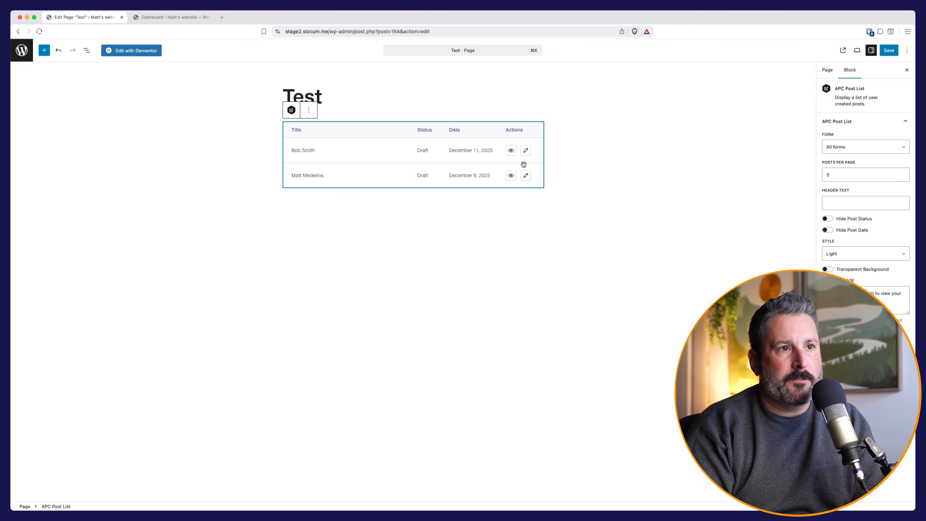
left_click(880, 54)
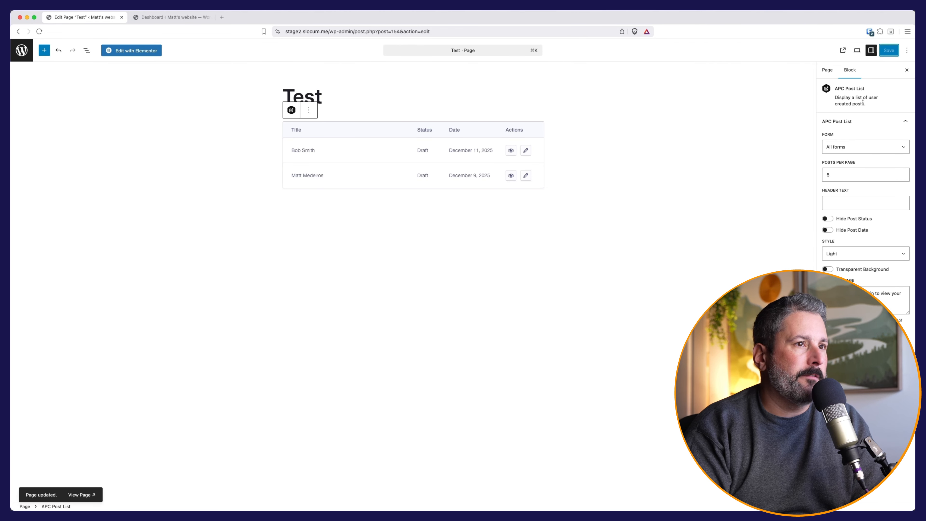
left_click(842, 51)
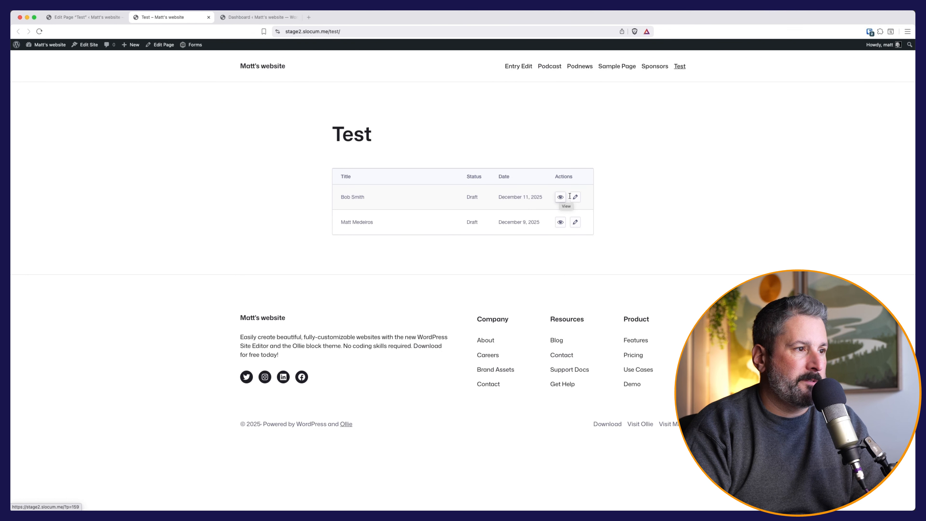
View the first draft post from the Test page list, then open its pre-filled edit form.
left_click(561, 197)
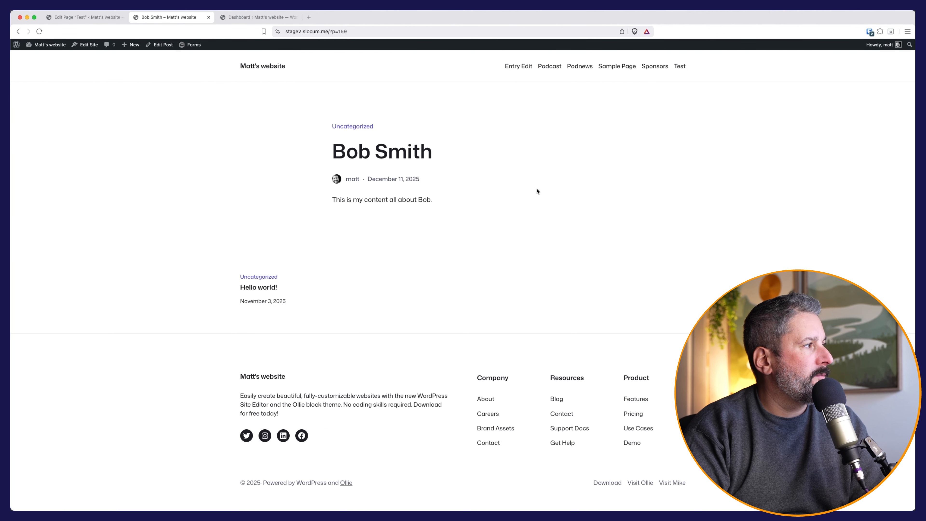
left_click(17, 31)
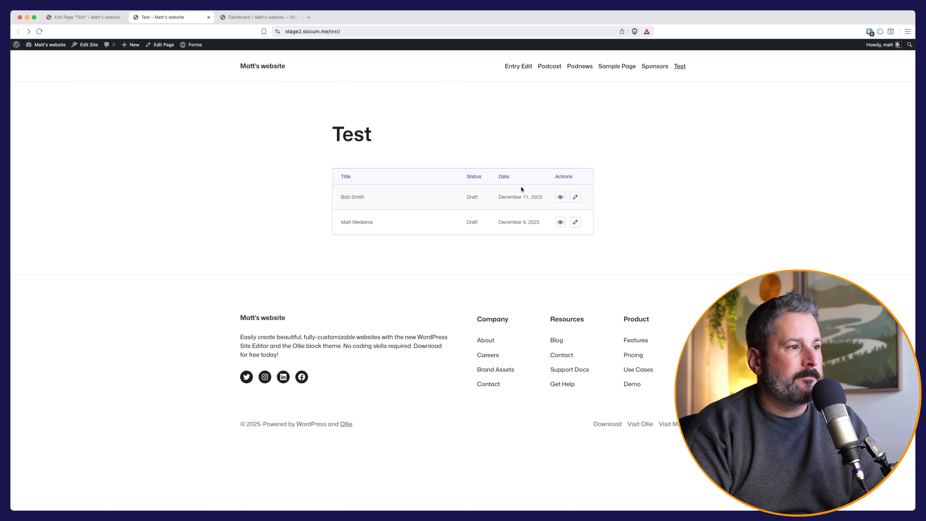
left_click(575, 197)
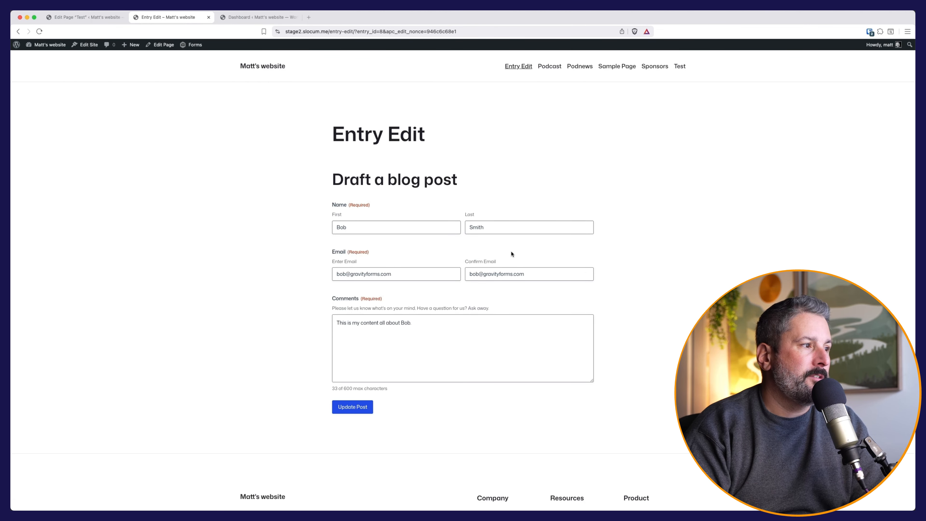
left_click(470, 323)
Repeat the Comments sentence by copy-pasting until it reaches 495 characters, then update the post.
scroll(469, 322, "down", 4)
scroll(421, 256, "up", 2)
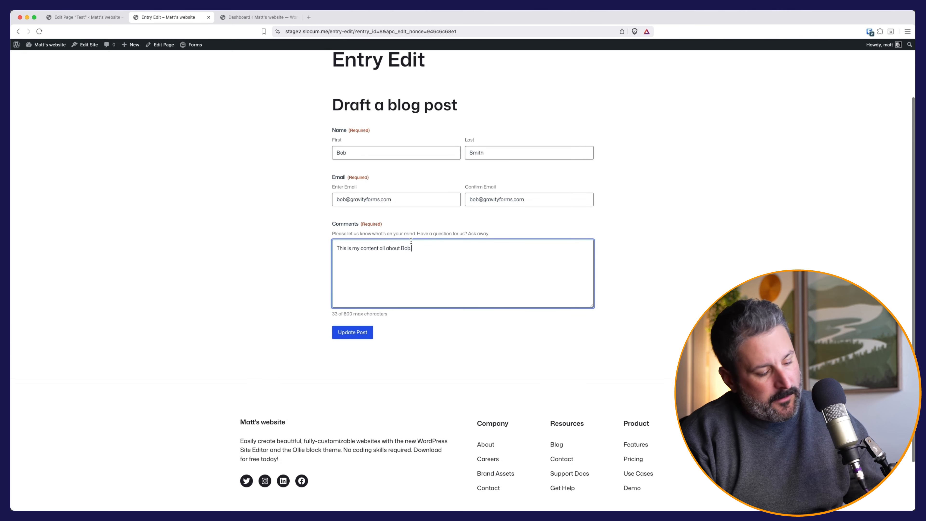
left_click_drag(412, 247, 336, 249)
key("super+c")
key("super+v")
key("super+v")
key("super+v")
key("super+v")
key("super+v")
key("super+v")
key("super+v")
key("super+v")
key("super+v")
key("super+v")
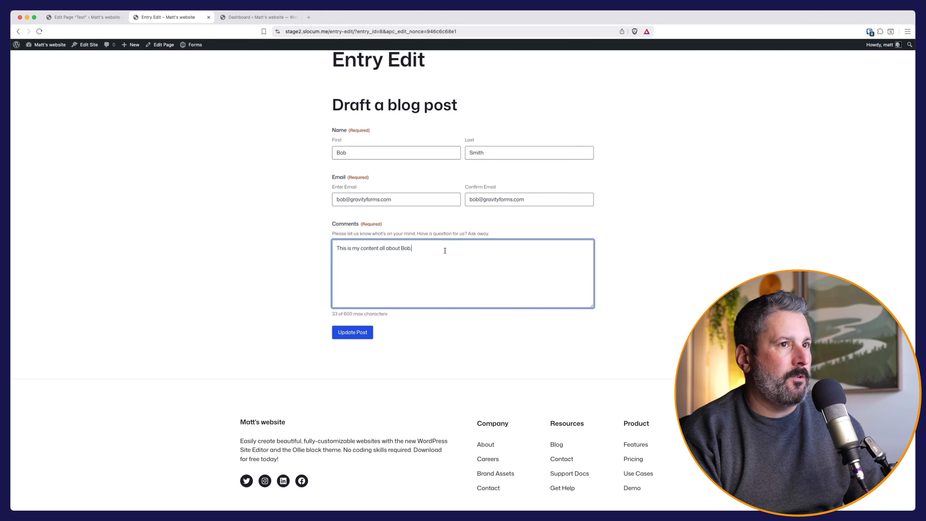
key("super+v")
key("super+v")
key("super+v")
key("super+v")
key("super+v")
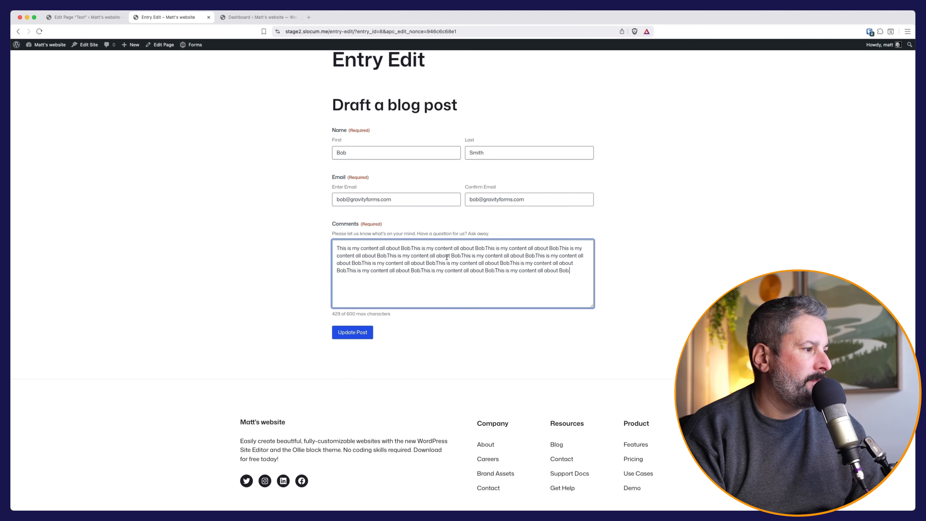
left_click(362, 334)
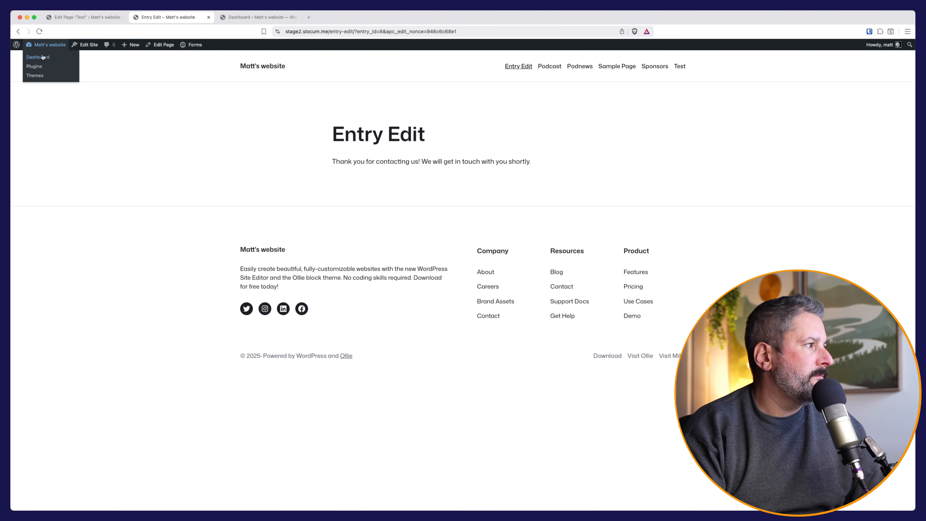
Preview the first draft post from All Posts to confirm its repeated-sentence body.
left_click(40, 55)
mouse_move(44, 105)
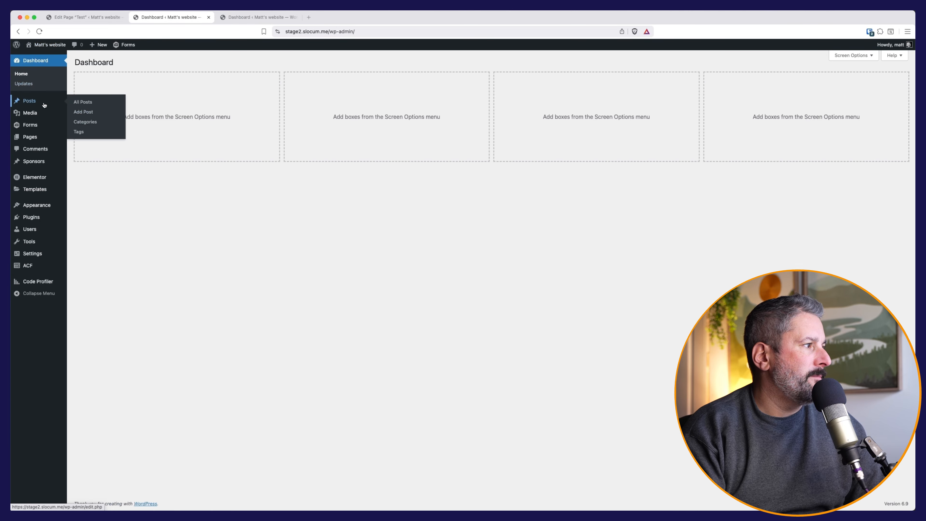
left_click(83, 103)
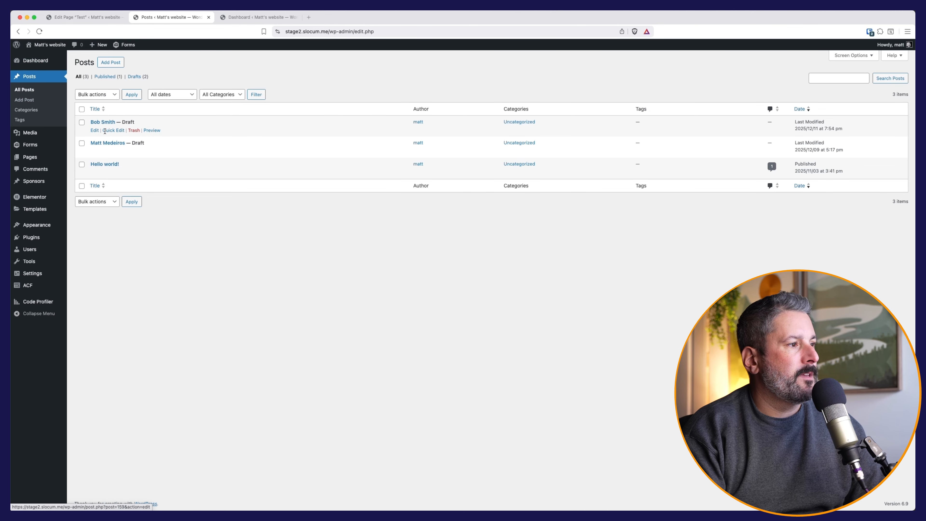
left_click(148, 131)
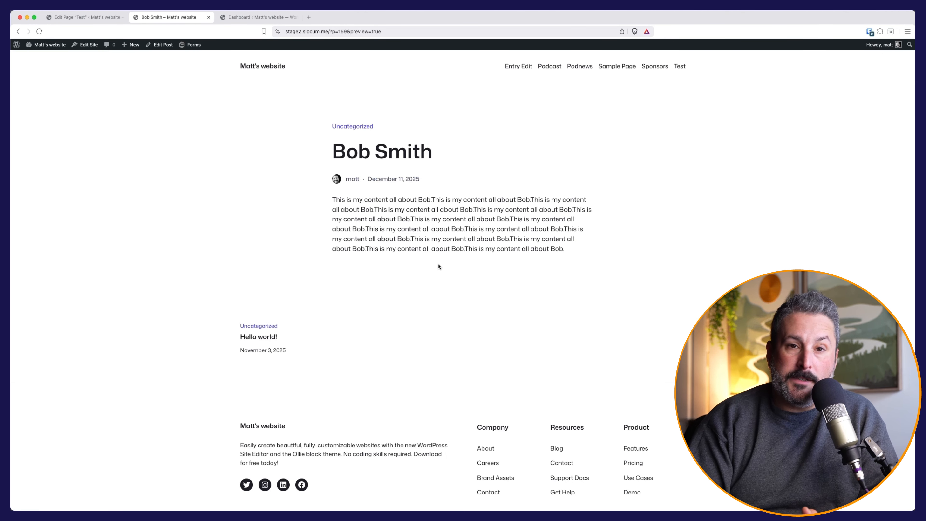